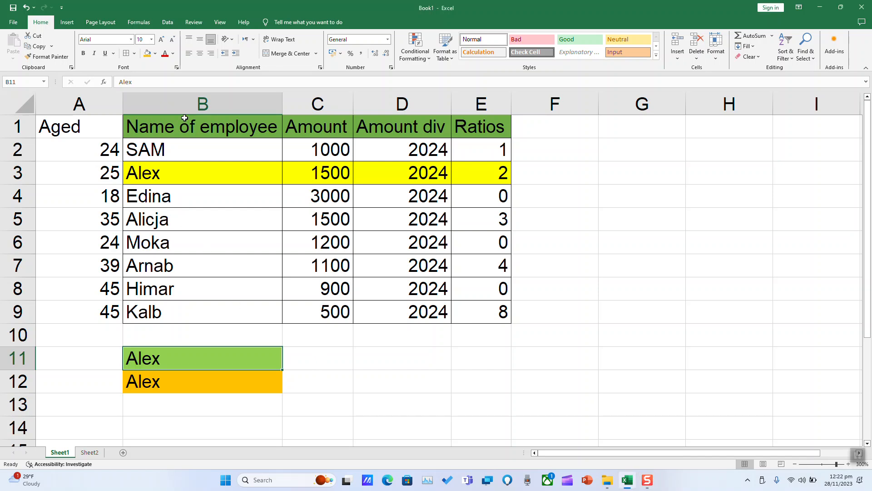
Step: Examine the employee name, amount and ratio columns and the two lookup rows below the table
left_click_drag(193, 124, 193, 343)
left_click(195, 359)
left_click(316, 358)
left_click(306, 372)
left_click(309, 354)
left_click(330, 124)
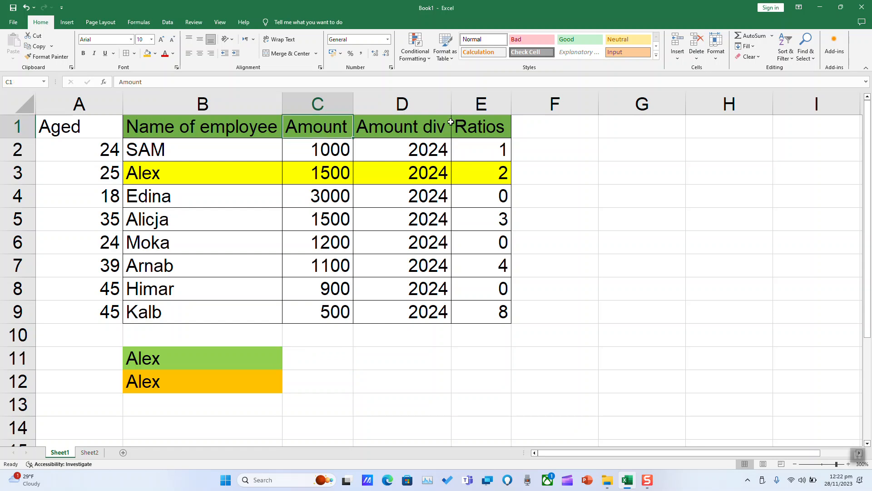
left_click(487, 123)
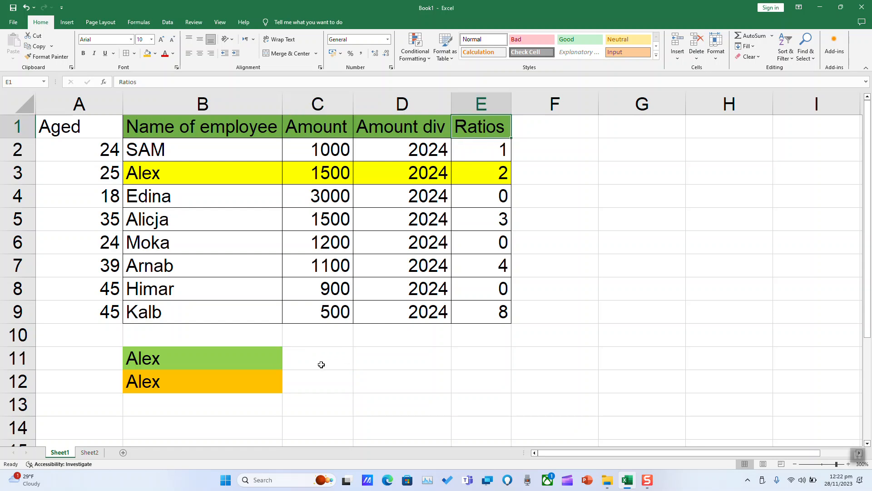
Step: Start a VLOOKUP formula in cell C11 with B11 as the lookup value
left_click(320, 364)
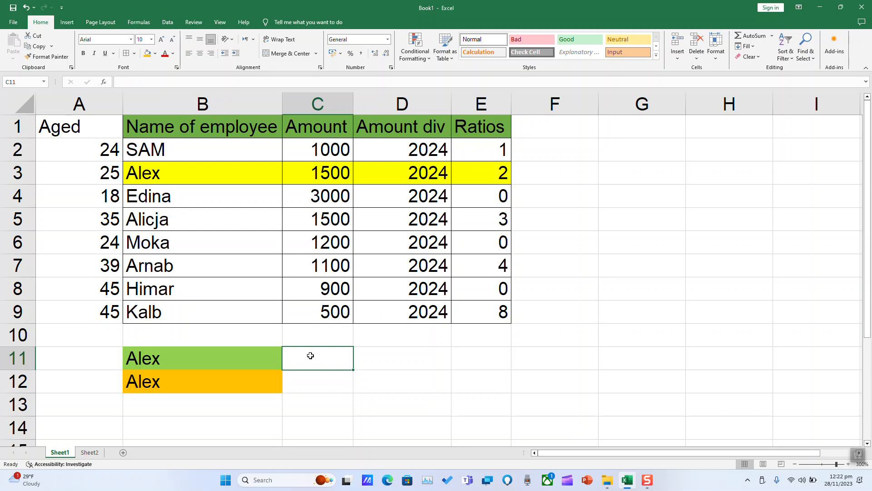
type("=vlo")
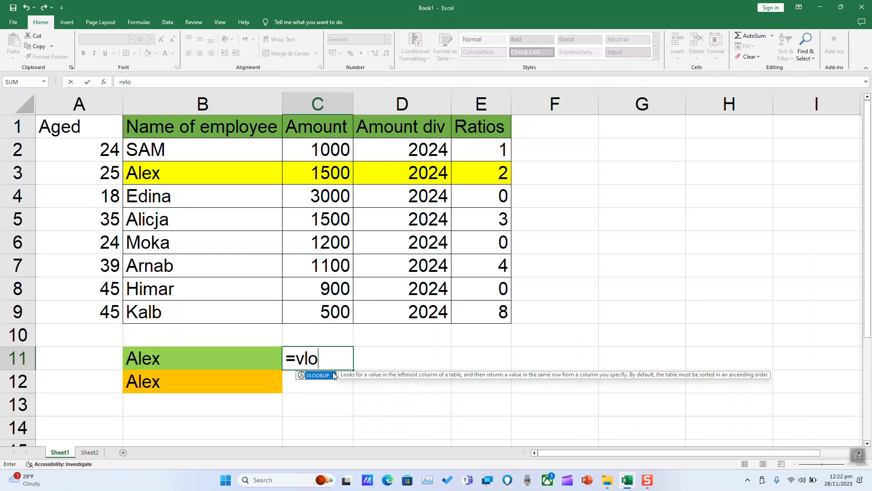
double_click(325, 376)
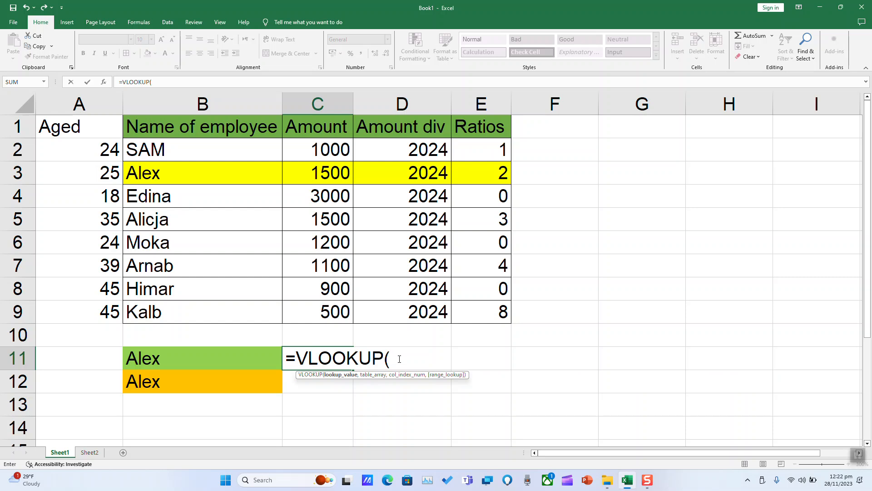
left_click(174, 357)
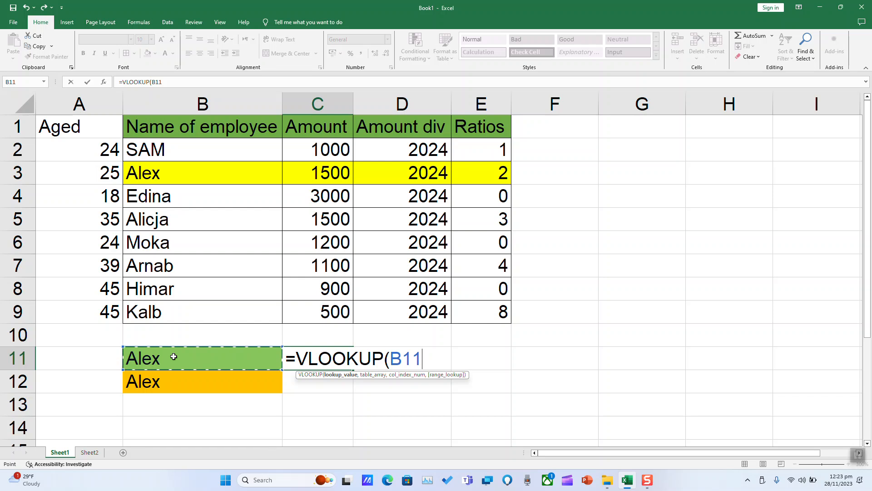
type(",")
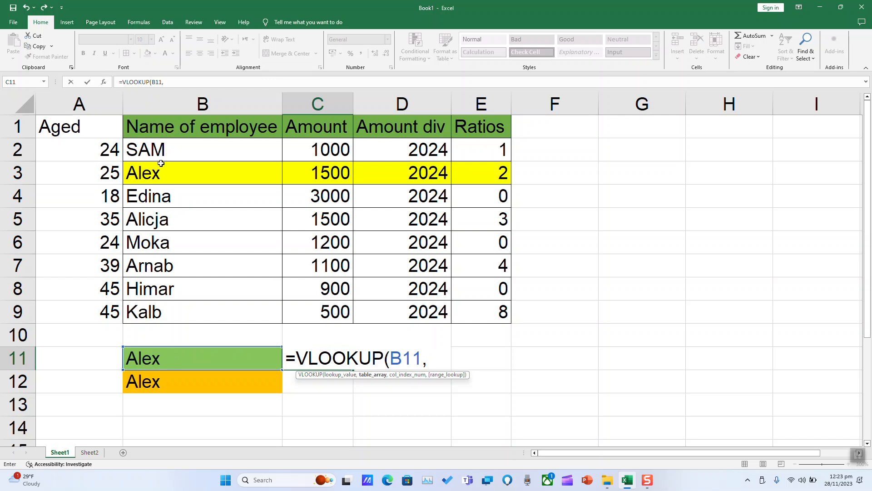
Step: Complete the C11 VLOOKUP with table range B1:C9, column index 2 and exact match False
left_click(159, 121)
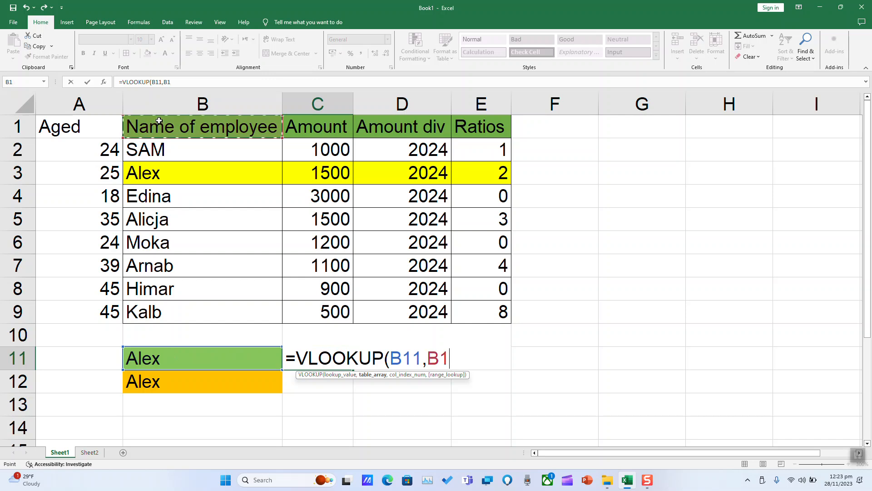
left_click_drag(161, 128, 320, 311)
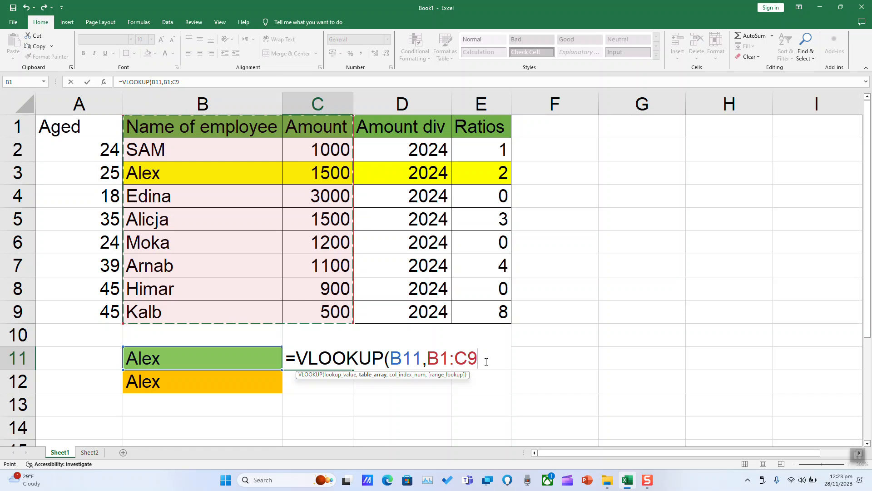
type(",")
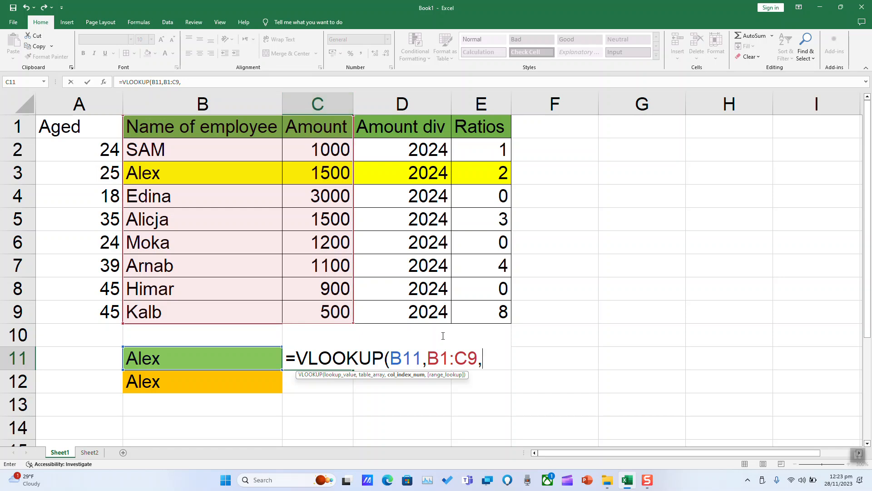
type("2,")
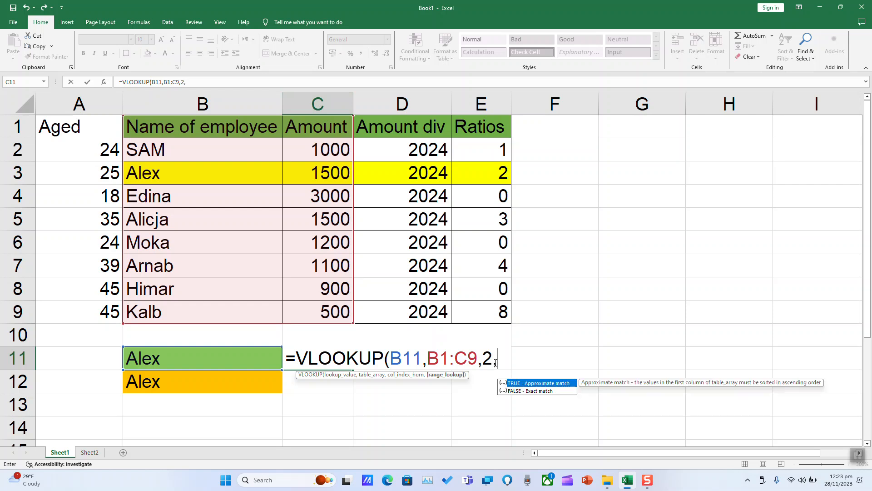
type("False")
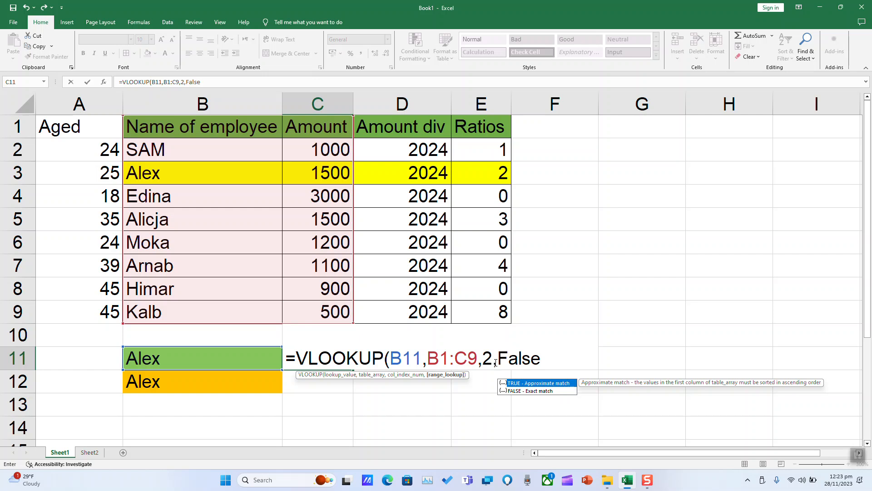
type(")")
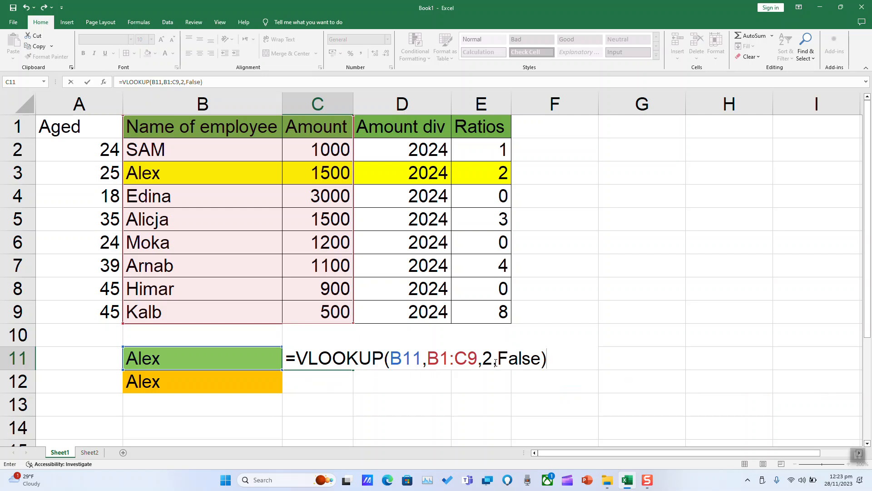
key("Return")
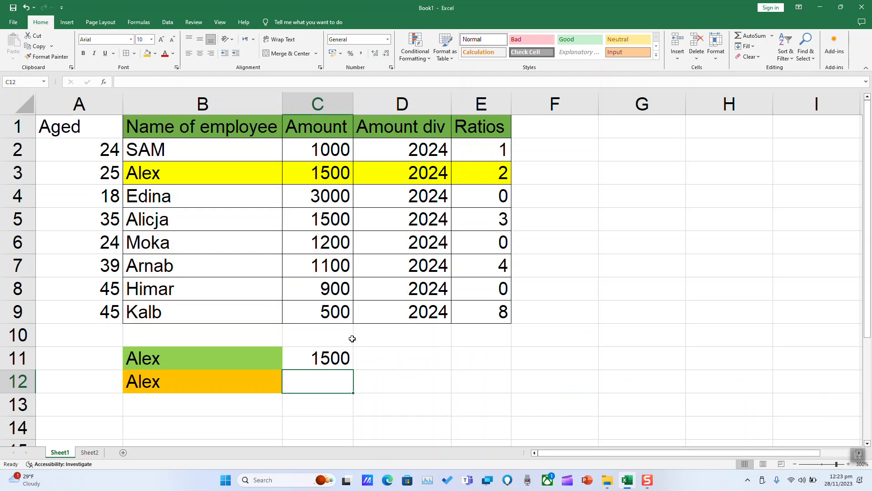
Step: Fill the lookup result cell C11 with orange
left_click_drag(187, 123, 330, 317)
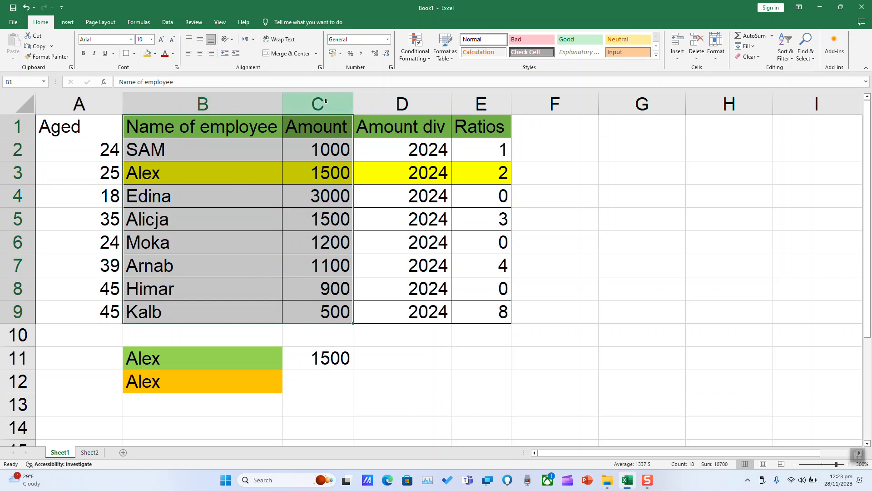
left_click(320, 359)
left_click(147, 53)
Step: Start a VLOOKUP formula in cell C12 with B12 as the lookup value
left_click(321, 386)
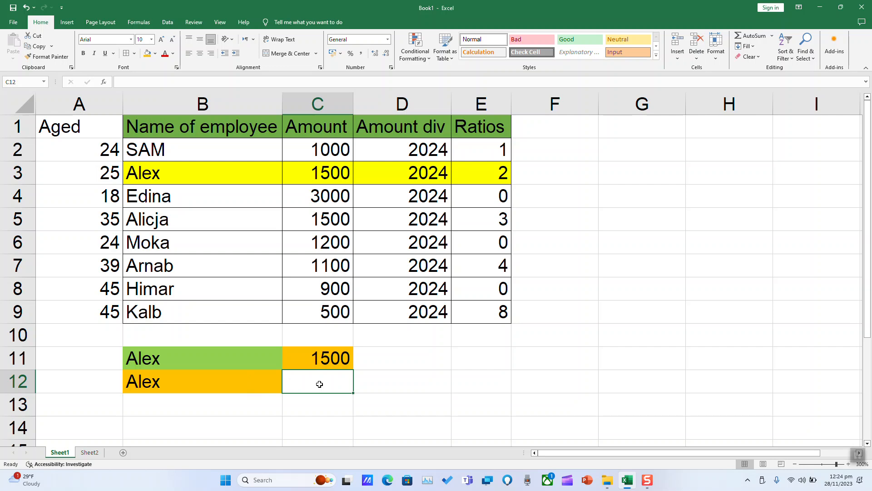
type("=vl")
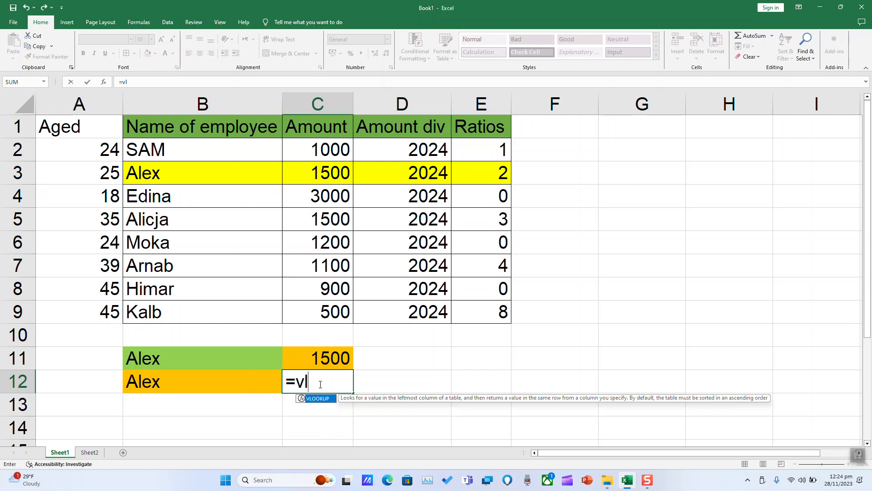
double_click(322, 399)
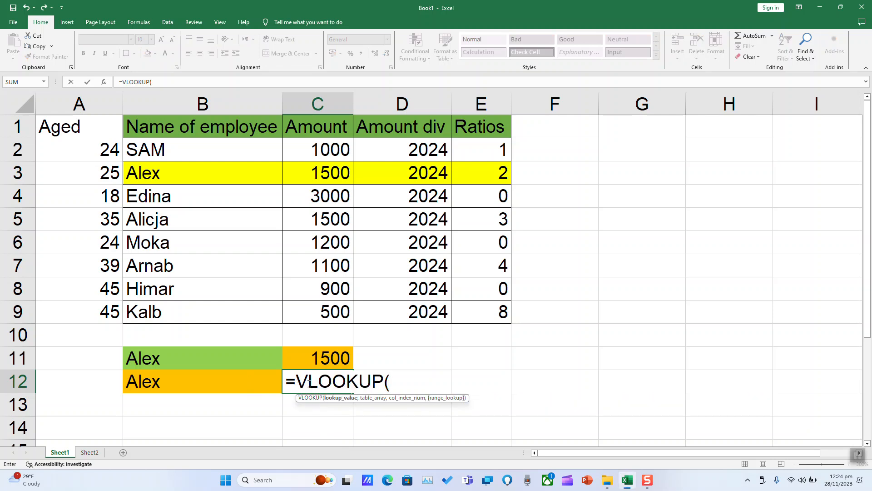
left_click(156, 382)
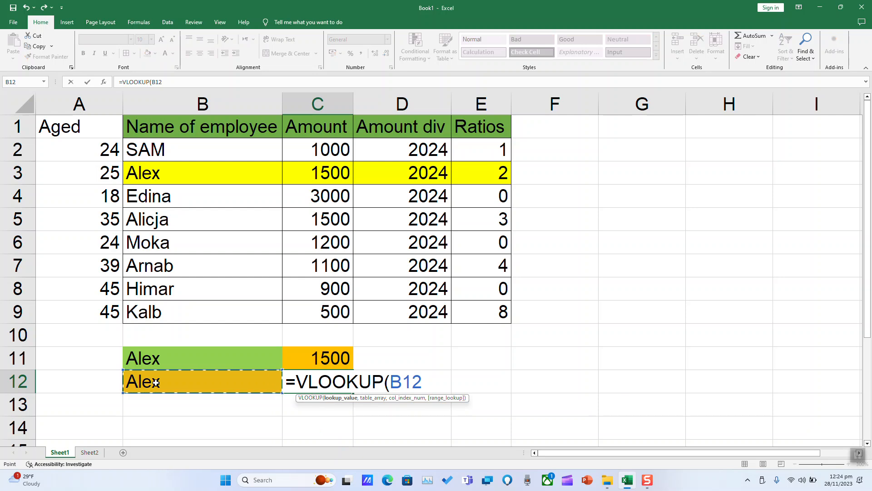
type(",")
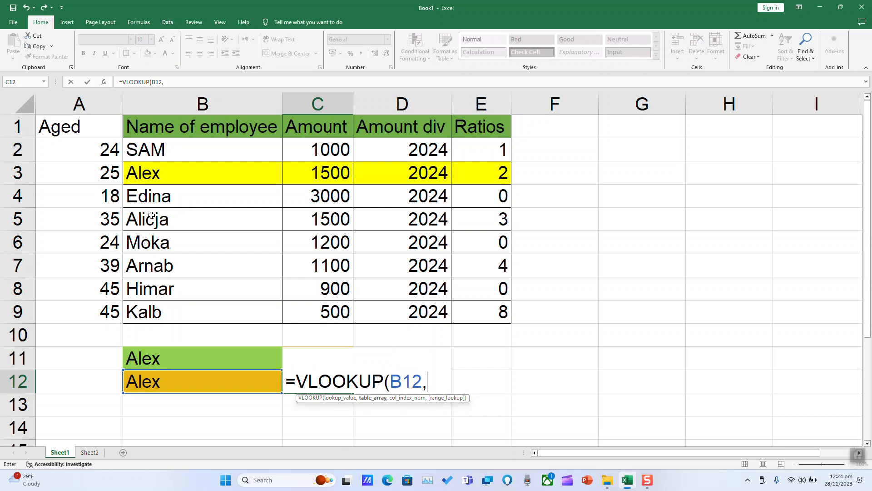
Step: Complete the C12 VLOOKUP with table range B1:E9, column index 4 and exact match false
left_click_drag(165, 125, 474, 312)
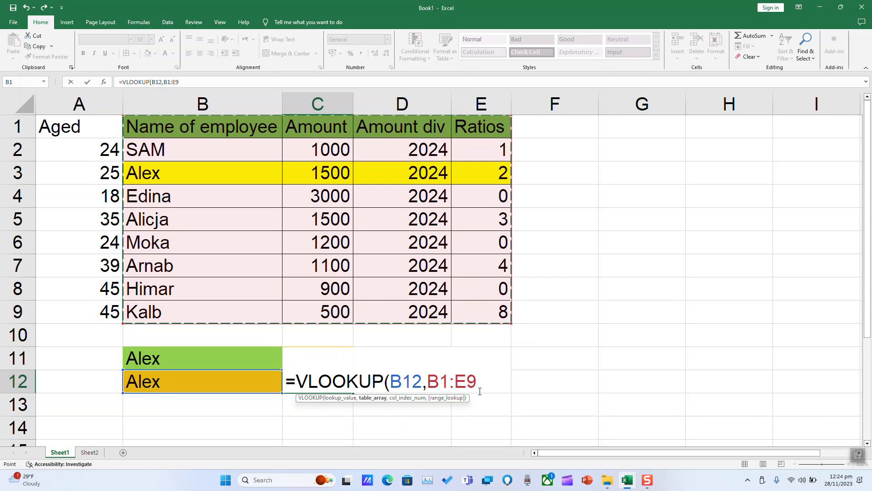
type(",")
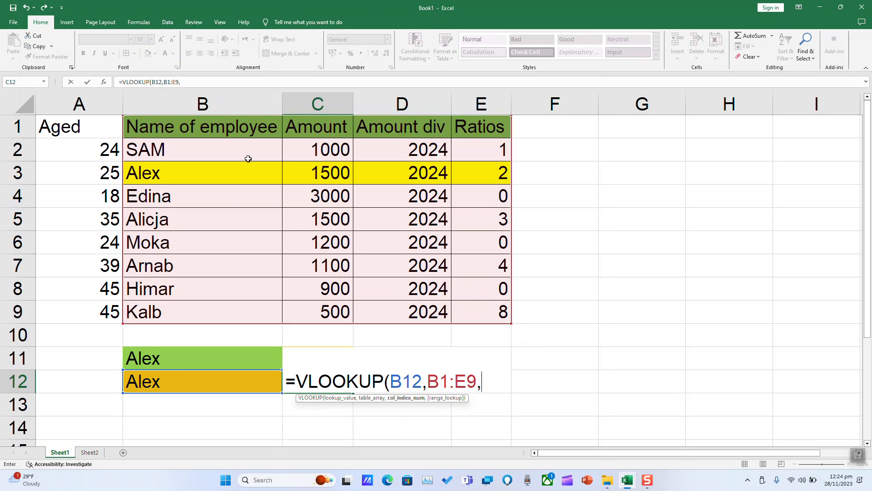
type("2")
type(",")
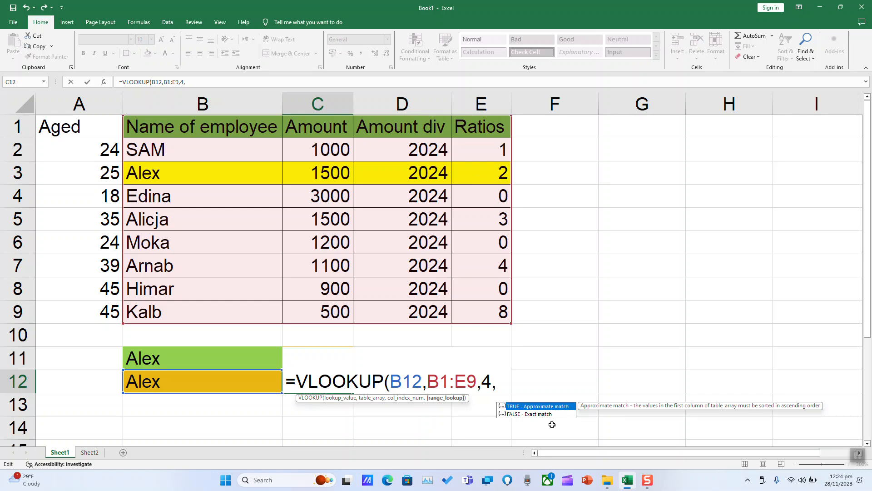
type("false")
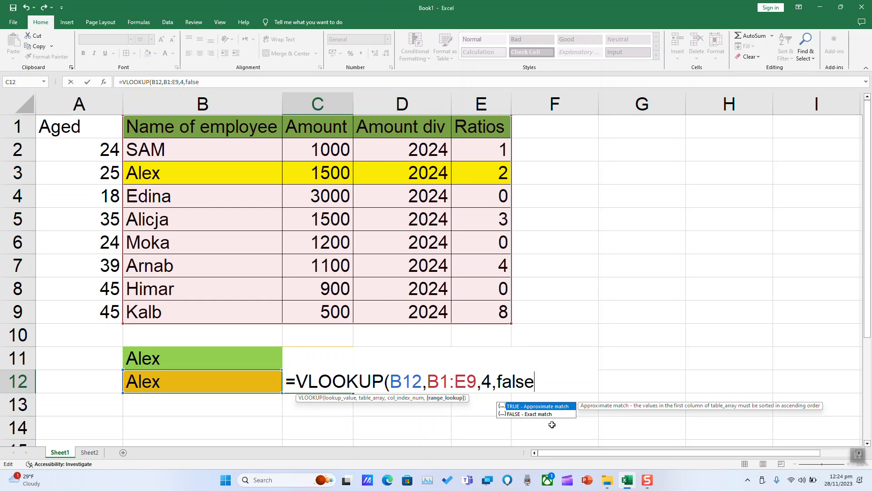
type(")")
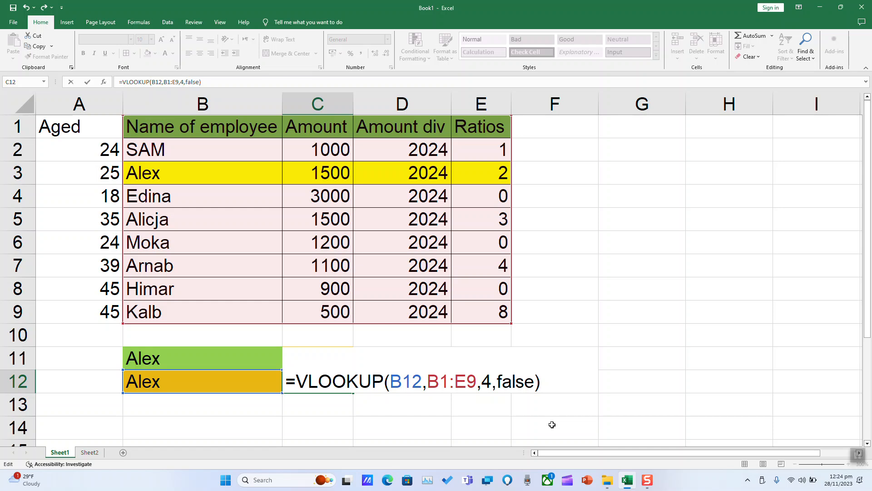
key("Return")
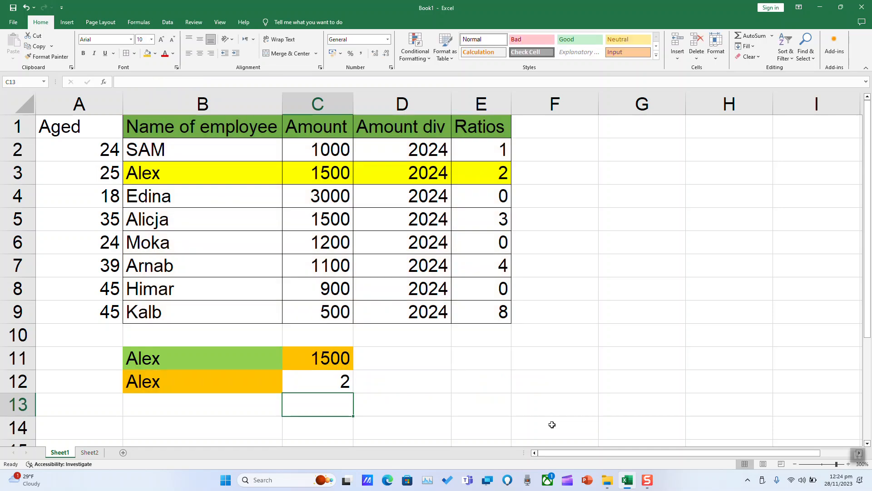
Step: Fill the lookup result cell C12 with the standard light green color
left_click(302, 374)
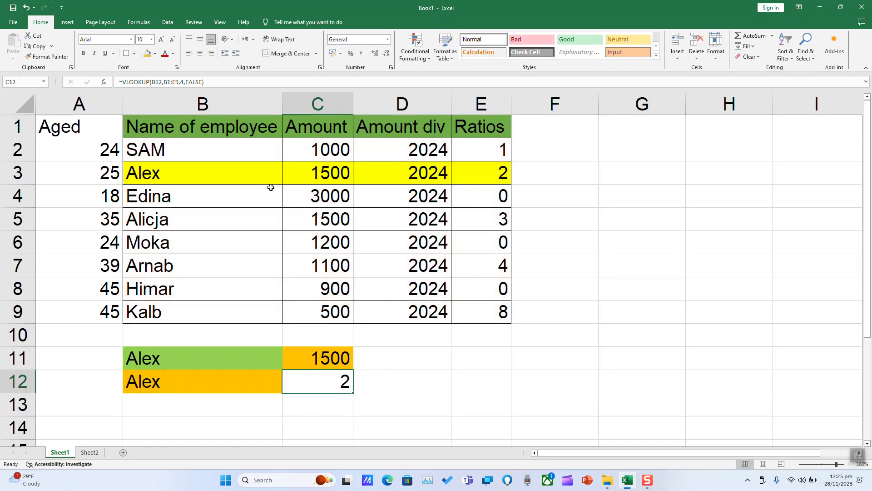
left_click(155, 54)
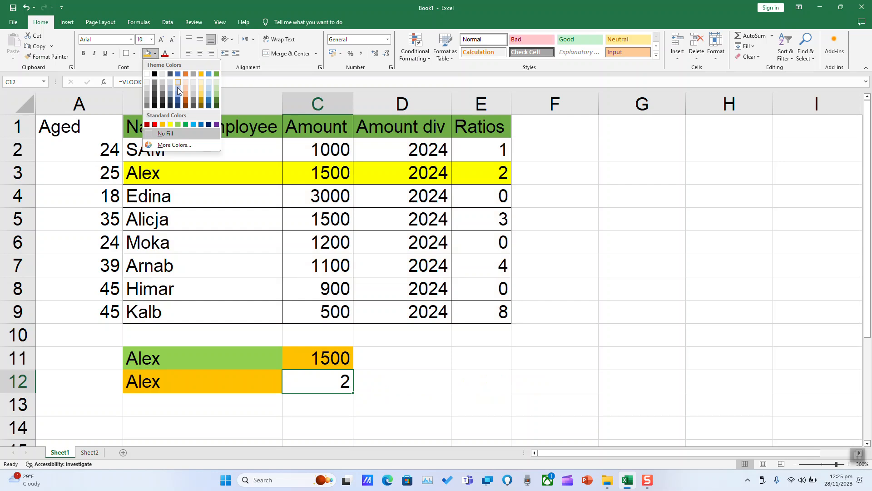
left_click(178, 124)
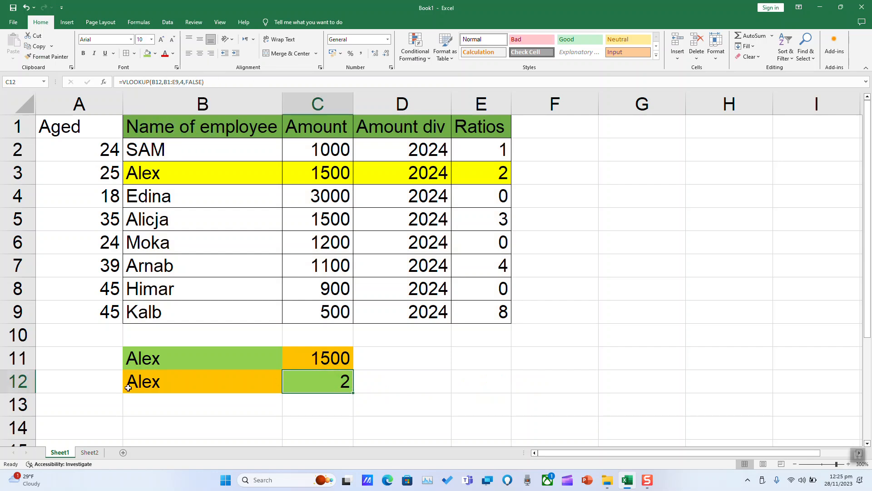
Step: Compare the results in C11 and C12 with the yellow row, and review the lookup range B1:E9 against the Aged and name columns
left_click(484, 177)
left_click(353, 361)
left_click(324, 174)
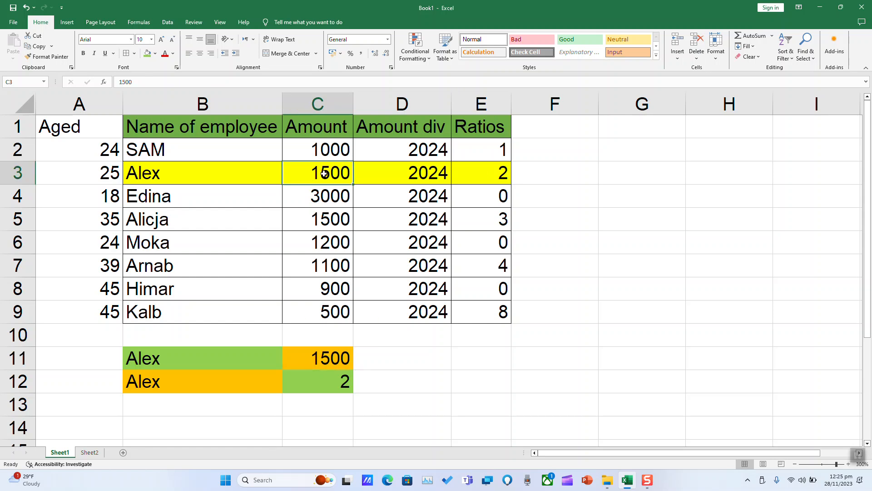
left_click(226, 355)
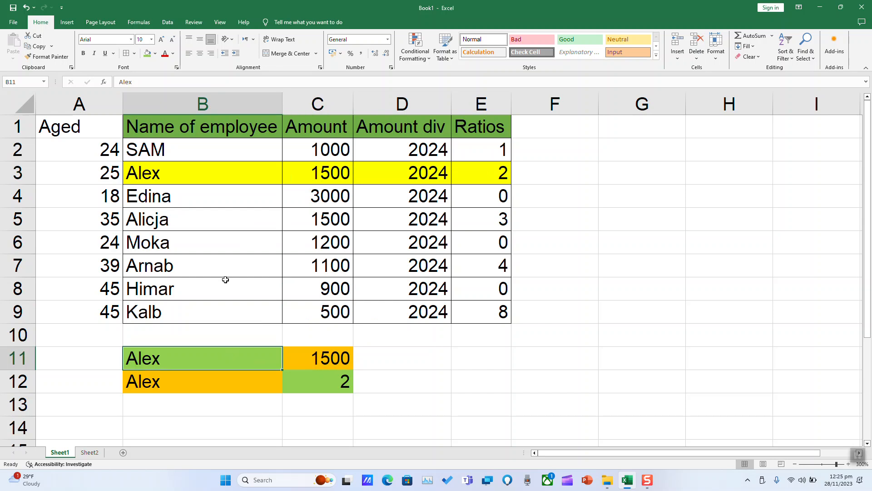
left_click(207, 102)
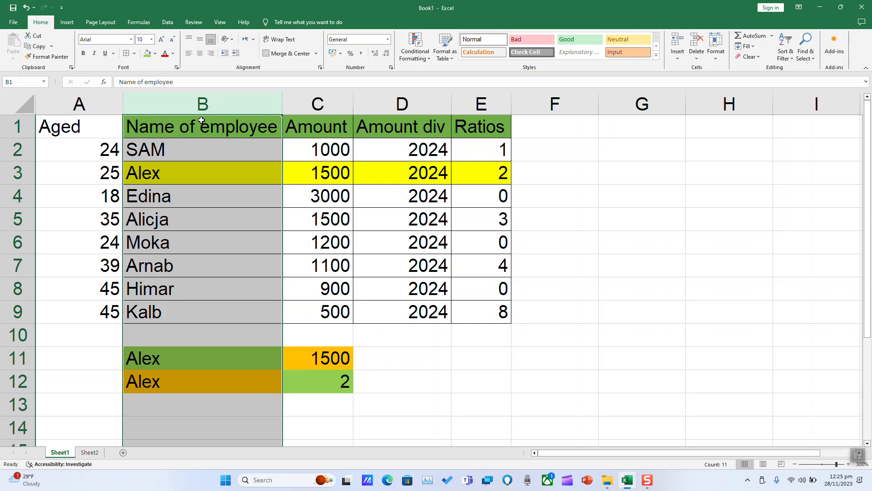
left_click(202, 120)
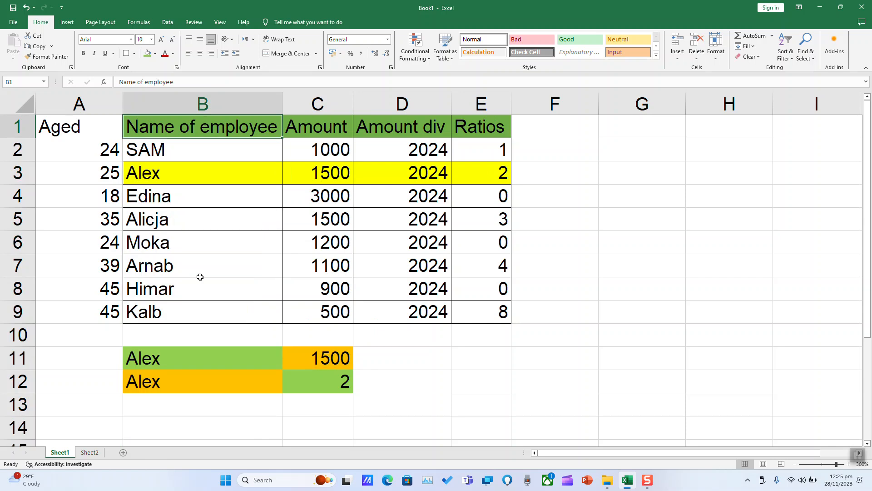
left_click(181, 380)
left_click_drag(195, 126, 483, 317)
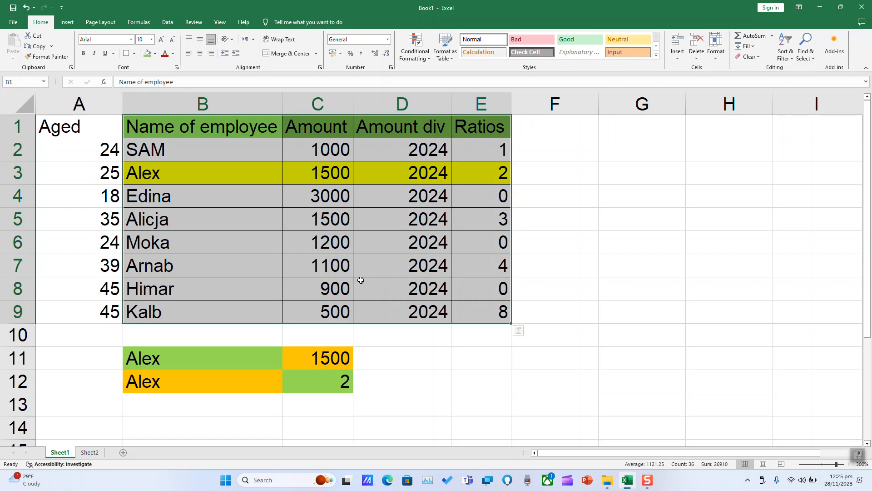
left_click_drag(77, 120, 77, 313)
left_click_drag(188, 130, 185, 309)
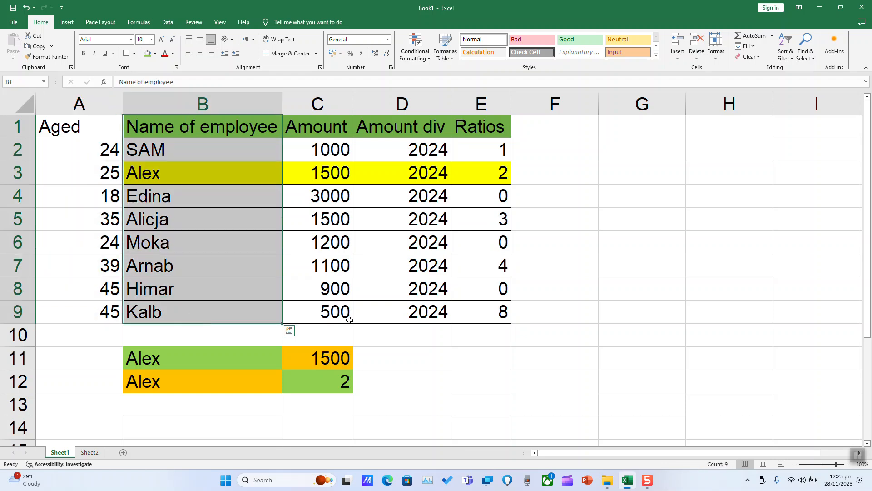